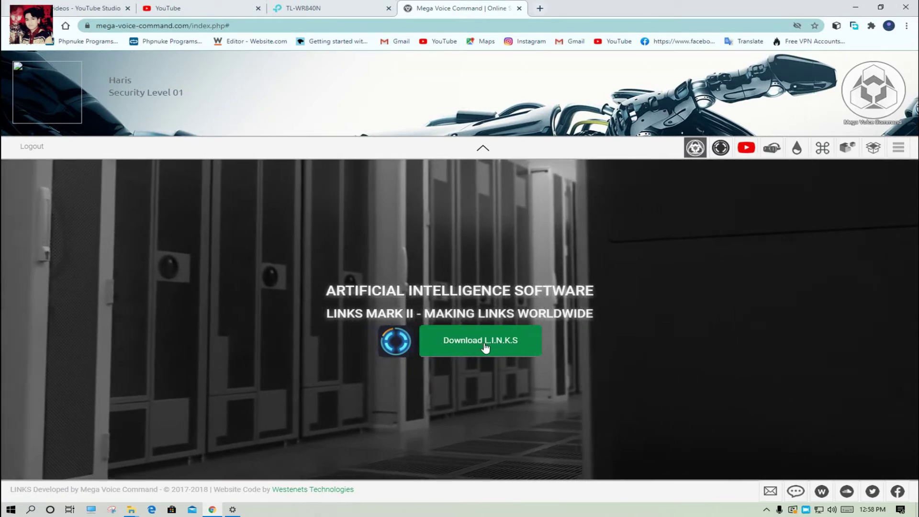
Step: Send the LINKS - Mark II installer link from the Mega Voice Command download page to the download manager
click(484, 345)
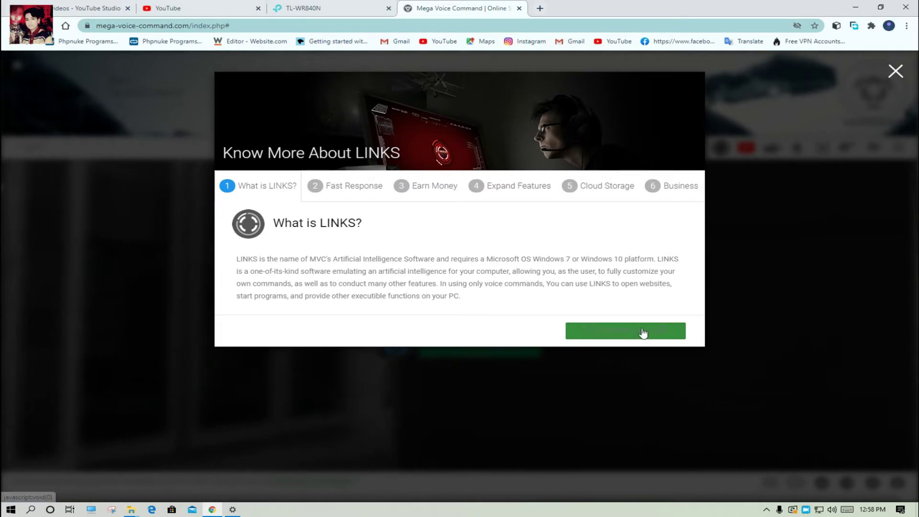
click(603, 331)
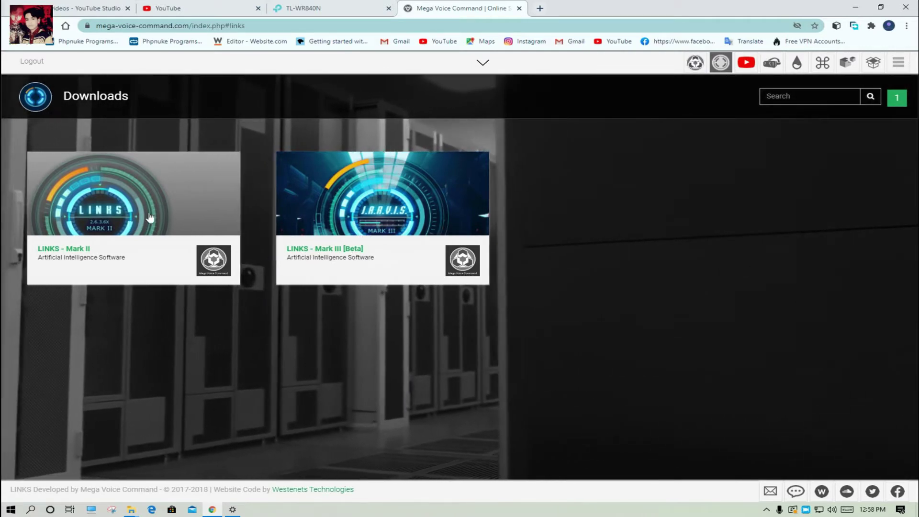
click(118, 221)
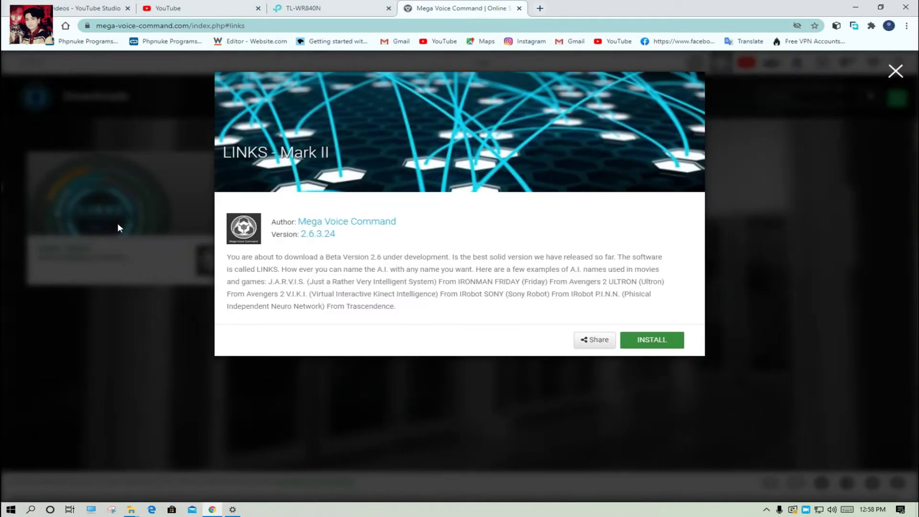
click(661, 341)
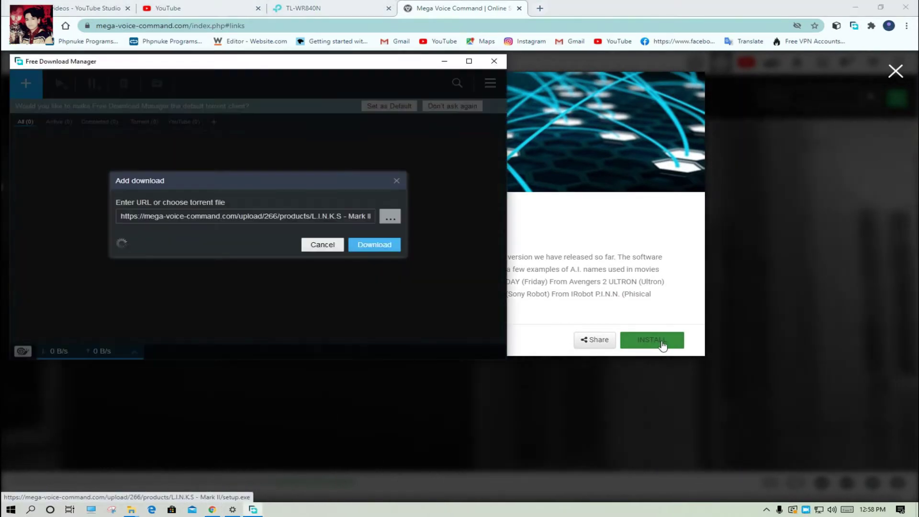
Step: Download setup.exe to the Downloads folder in Free Download Manager and minimize Chrome
drag(194, 66, 339, 69)
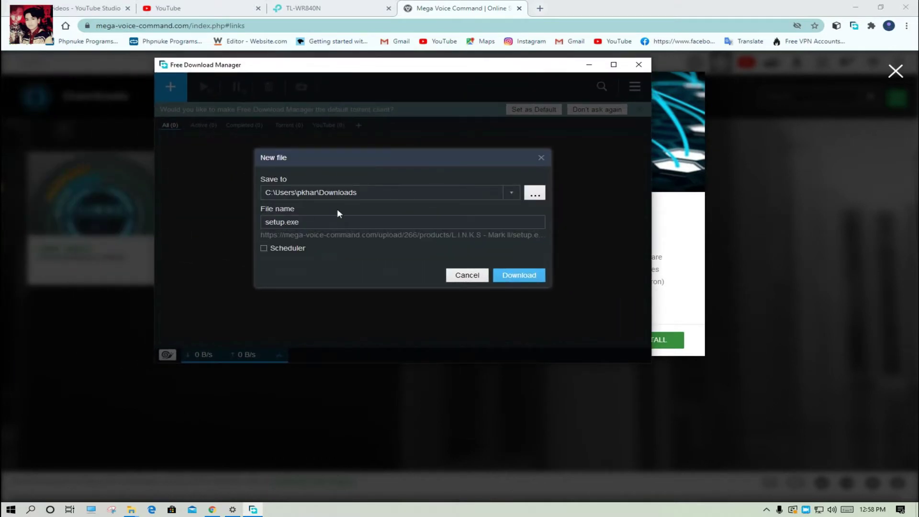
click(530, 274)
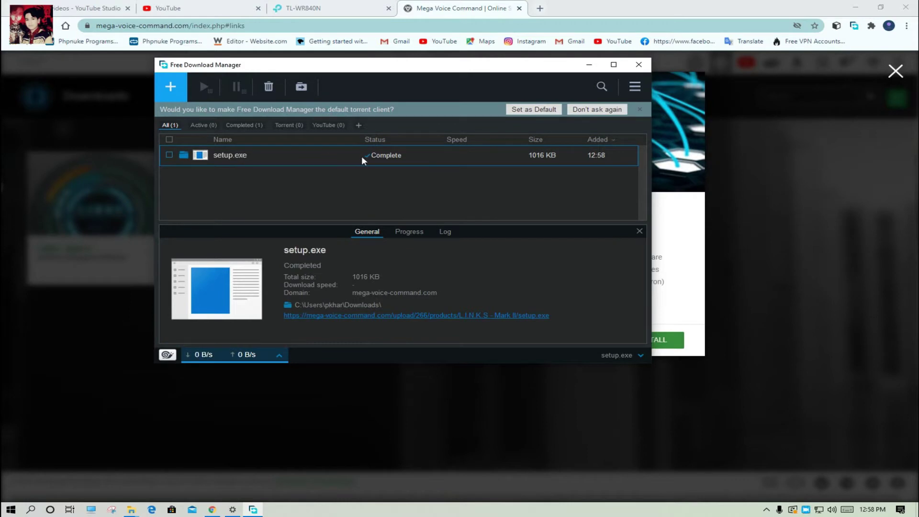
click(857, 8)
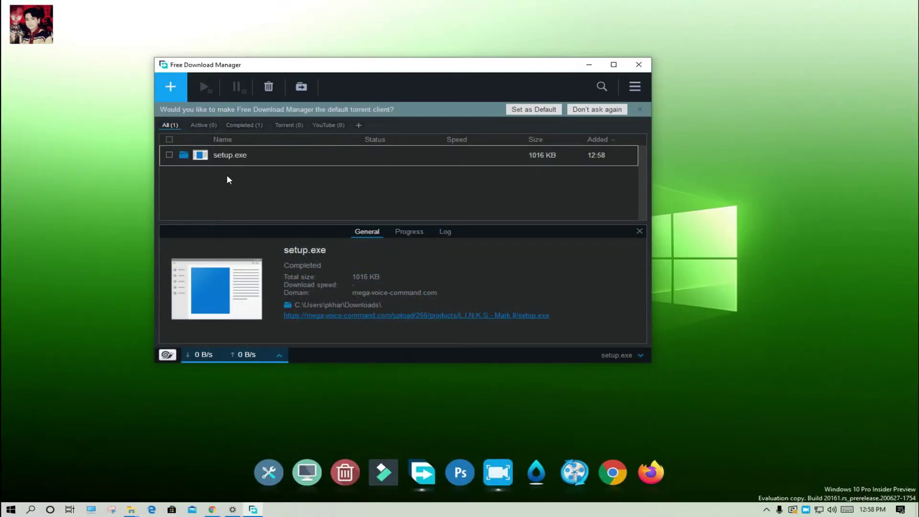
Step: Run setup.exe, accept the SQL Server 2014 Express LocalDB license, and minimize the download manager
double_click(205, 158)
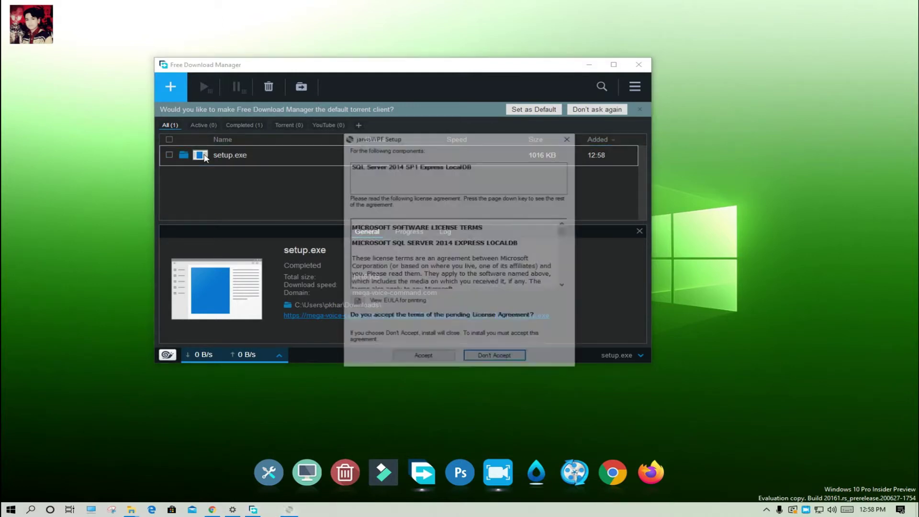
click(423, 359)
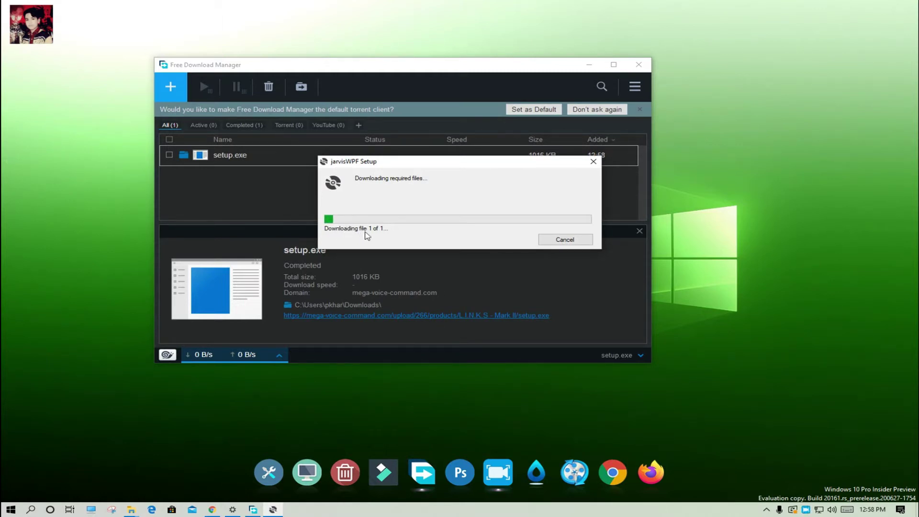
click(594, 65)
Step: Refresh the desktop twice while the required files download
right_click(479, 69)
click(506, 101)
right_click(334, 20)
click(357, 49)
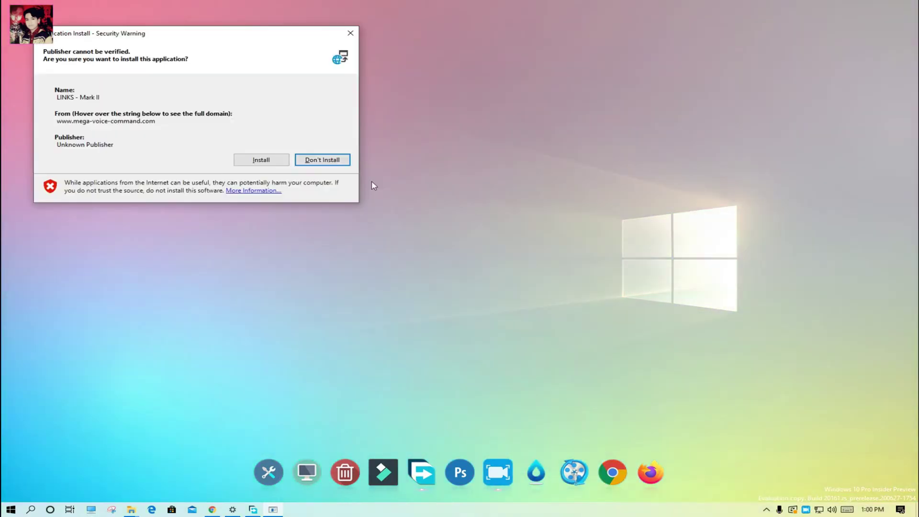
Step: Approve installing LINKS - Mark II from the unverified publisher, with the dialogs centred on screen
drag(228, 40, 419, 65)
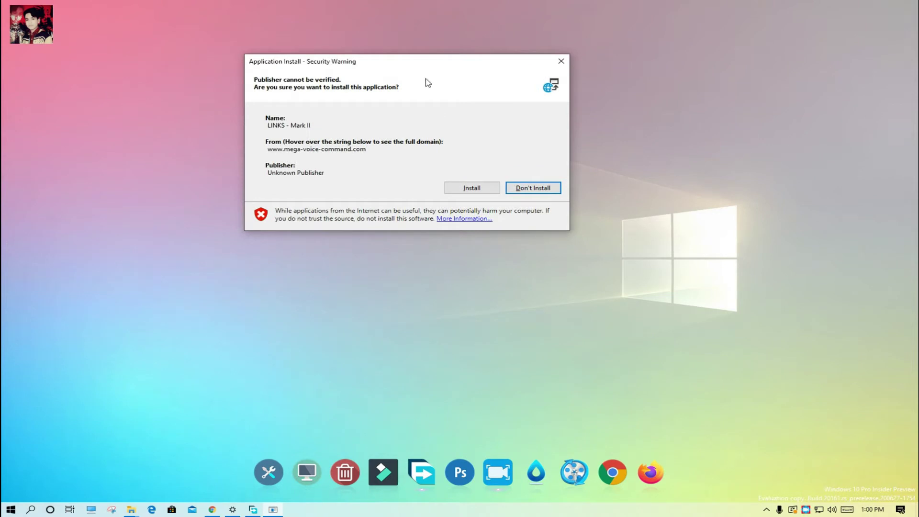
click(472, 188)
drag(153, 24, 418, 74)
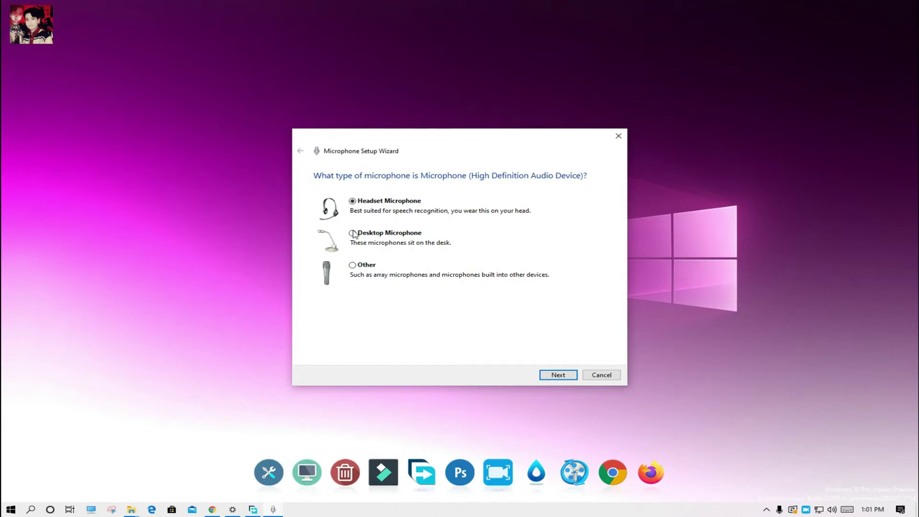
Step: Complete the Microphone Setup Wizard with Headset Microphone through the placement and volume pages
drag(392, 142, 403, 85)
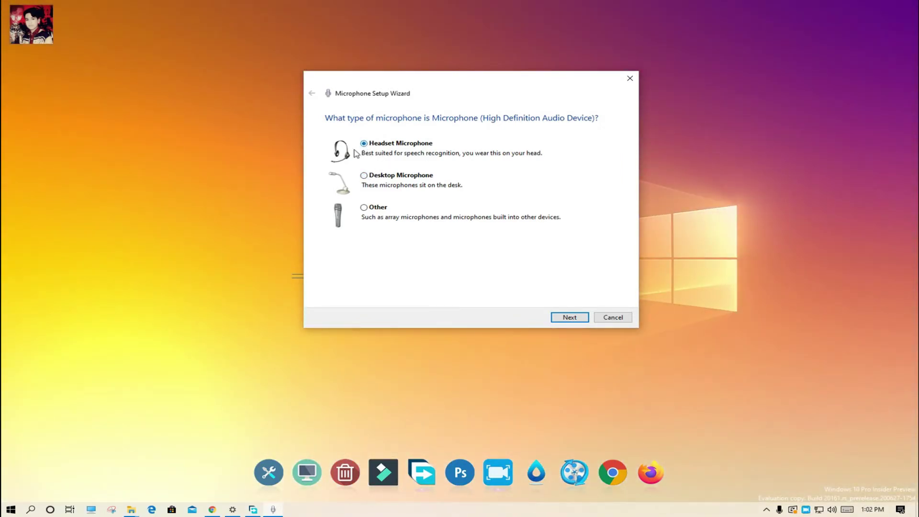
click(571, 319)
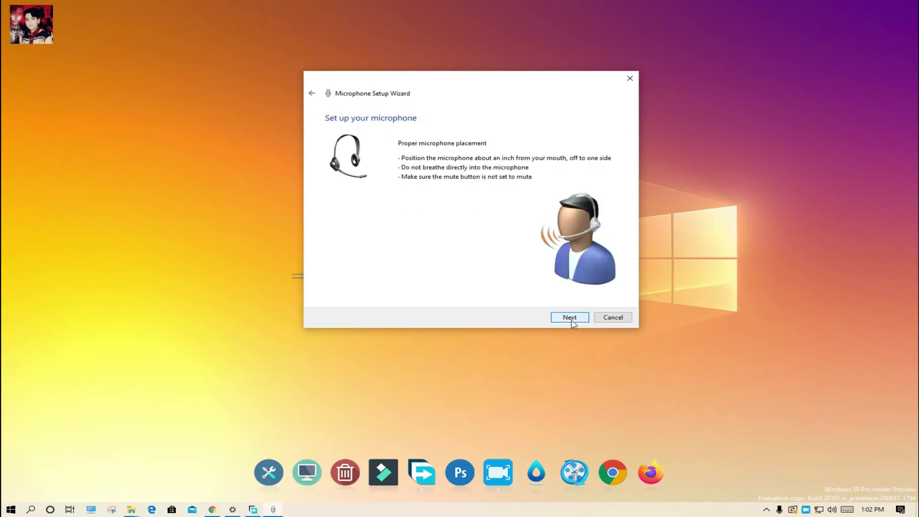
click(569, 318)
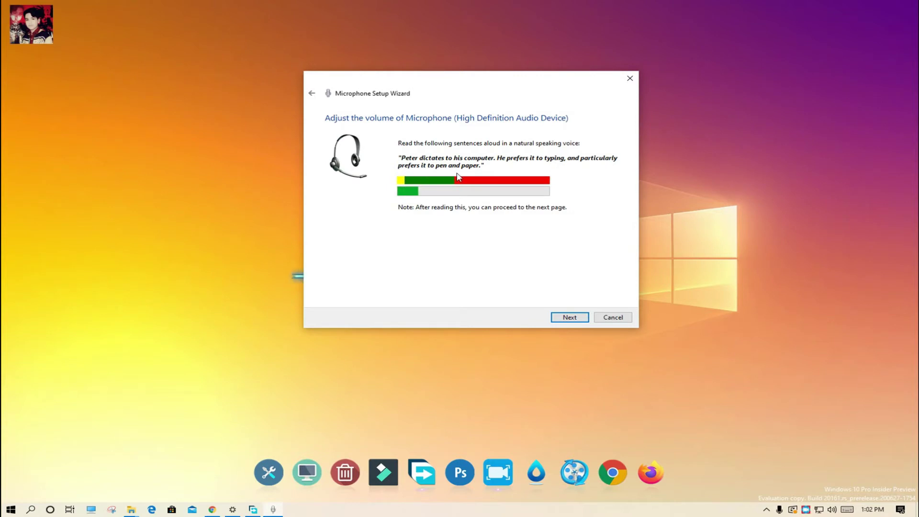
click(568, 319)
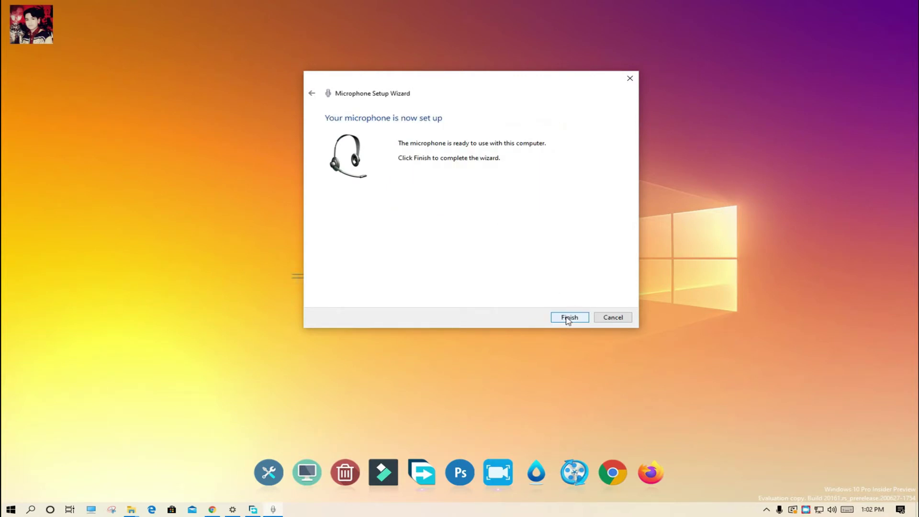
click(570, 318)
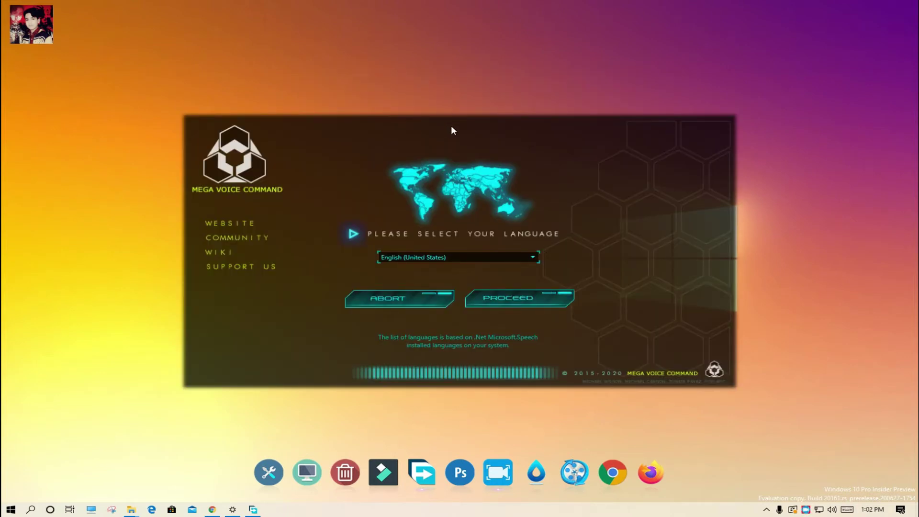
Step: Choose English (United States) from the speech language dropdown
click(481, 257)
click(450, 270)
click(459, 257)
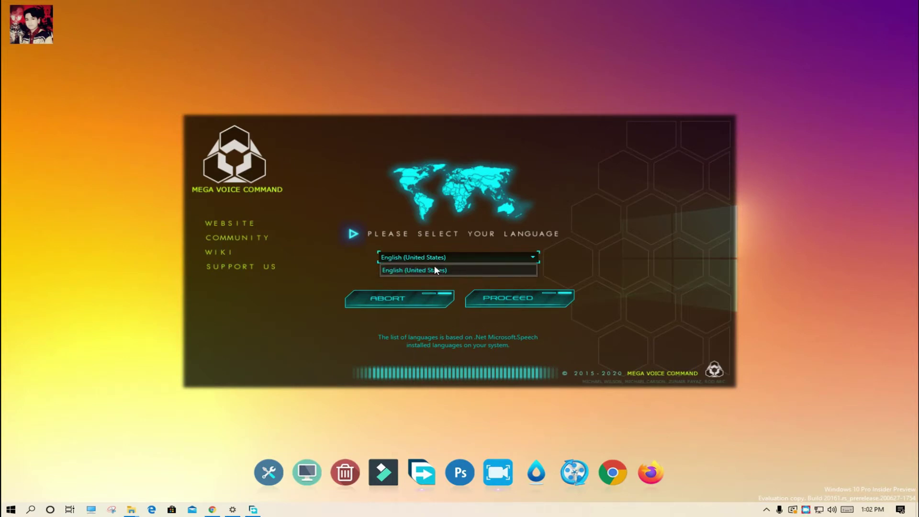
click(435, 269)
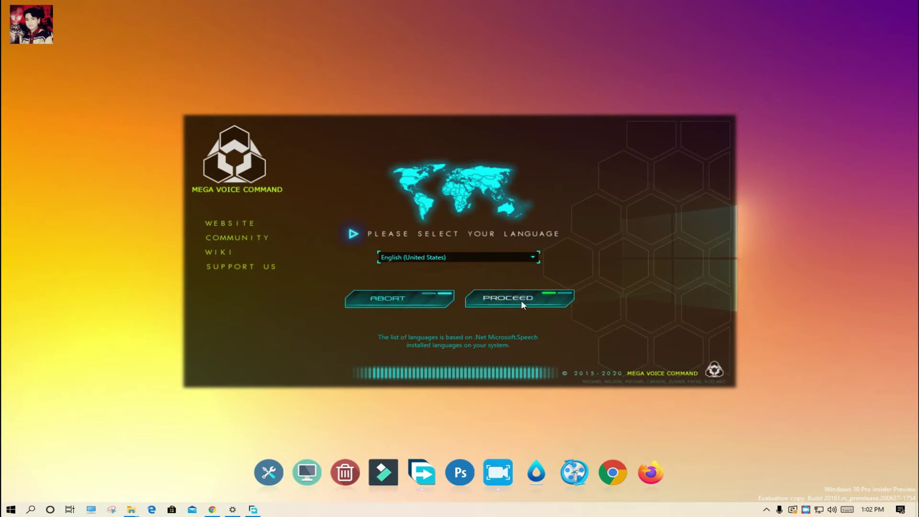
Step: Minimize the Mega Voice Command site that opened in Chrome and proceed
click(226, 227)
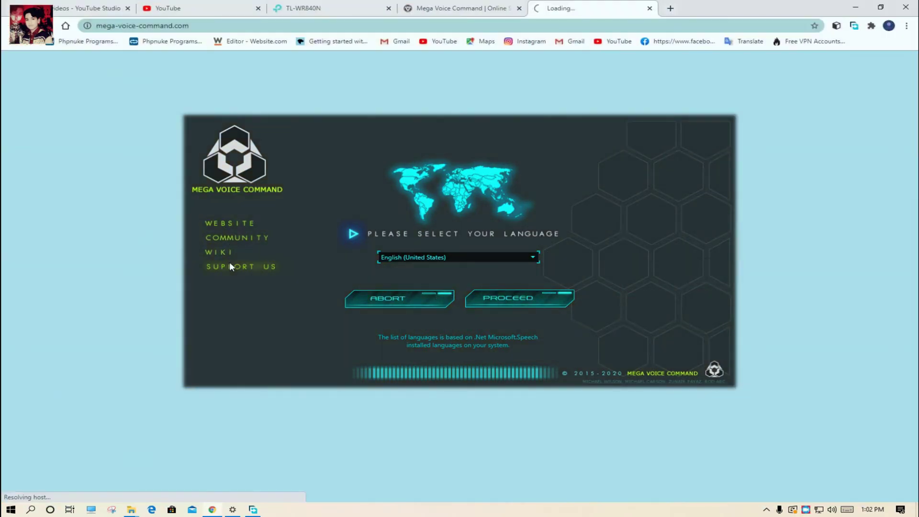
click(856, 7)
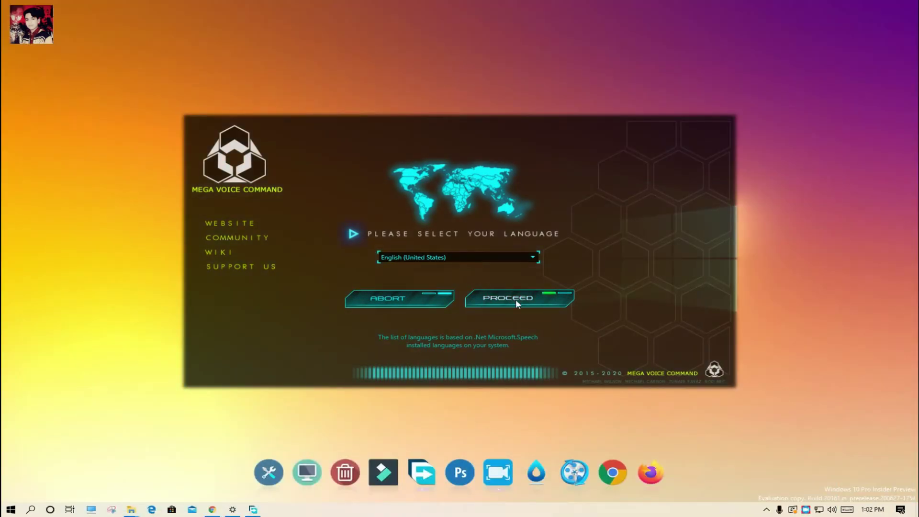
click(538, 301)
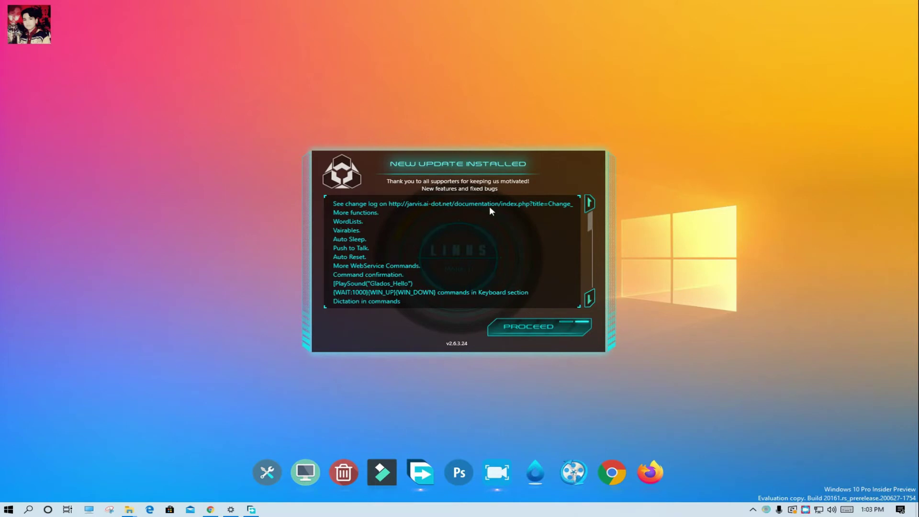
Step: Scroll through the version 2.6.3.24 update notes and dismiss them
scroll(435, 265, down, 12)
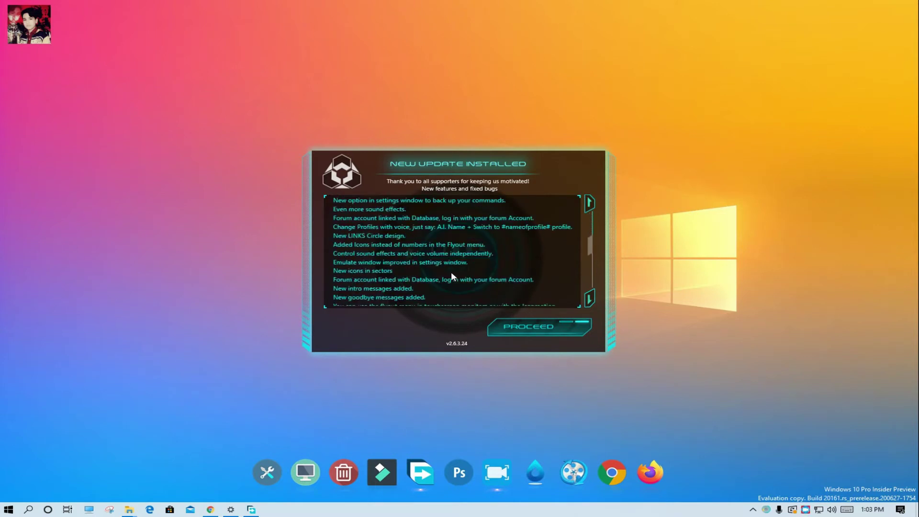
scroll(451, 277, down, 10)
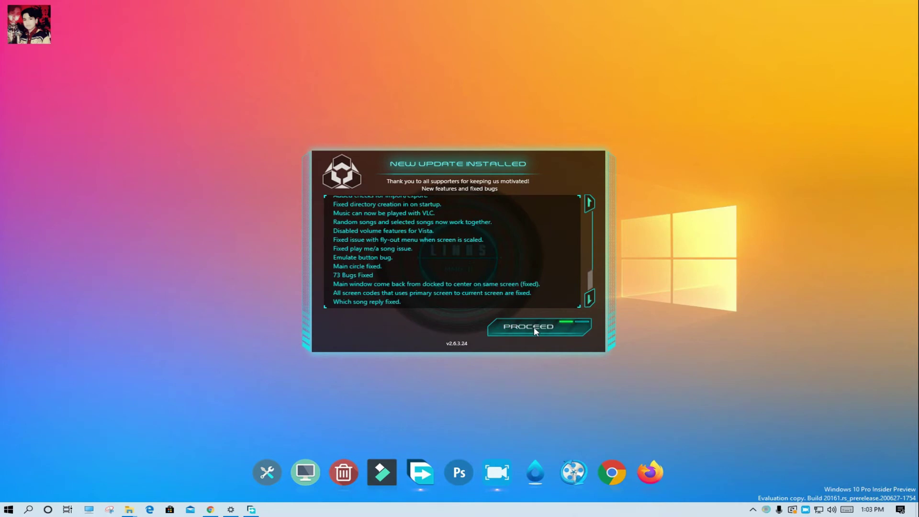
click(536, 329)
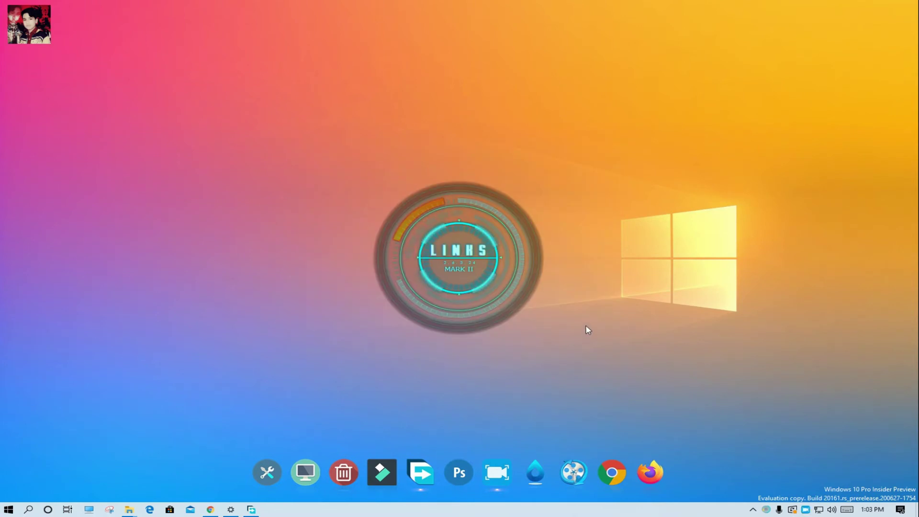
Step: Open Personal Preferences from the LINKS ring's menu fan via the gear icon
click(469, 249)
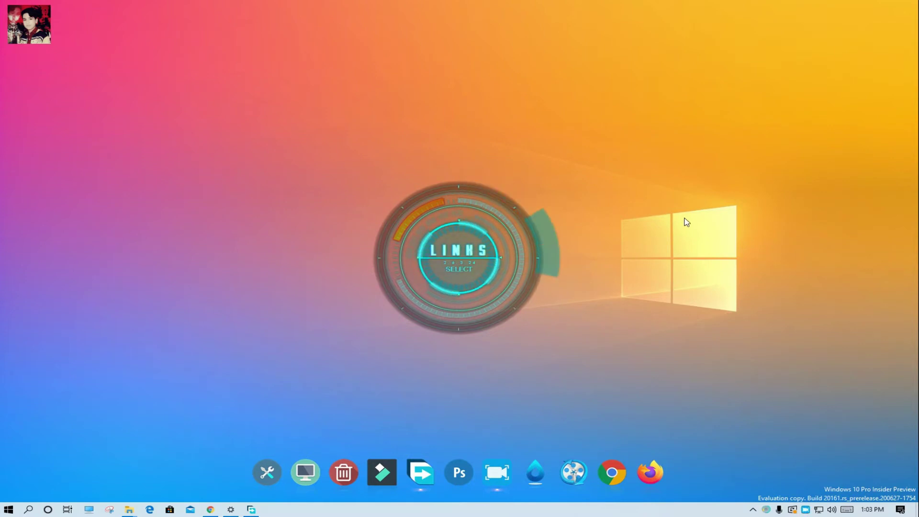
click(460, 252)
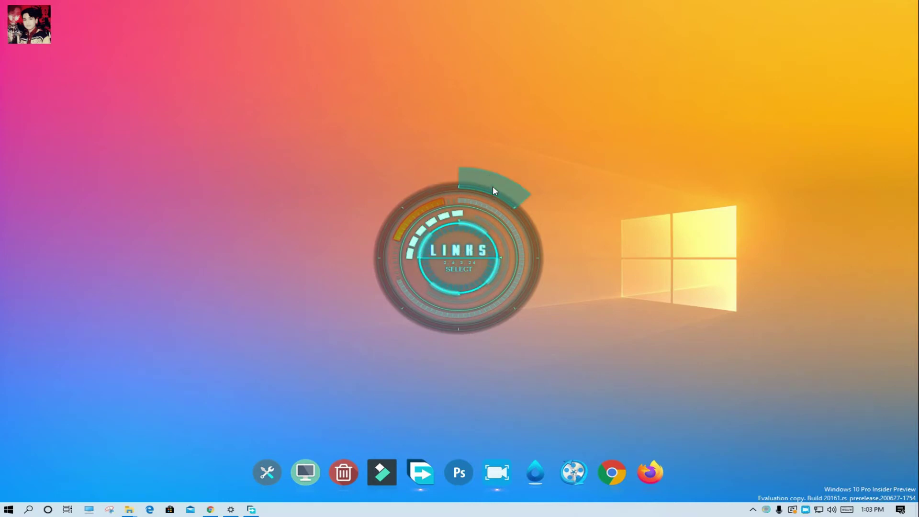
click(495, 190)
click(486, 145)
Step: Start replacing the User field with a new user name
click(433, 211)
key(ctrl+a)
text(H)
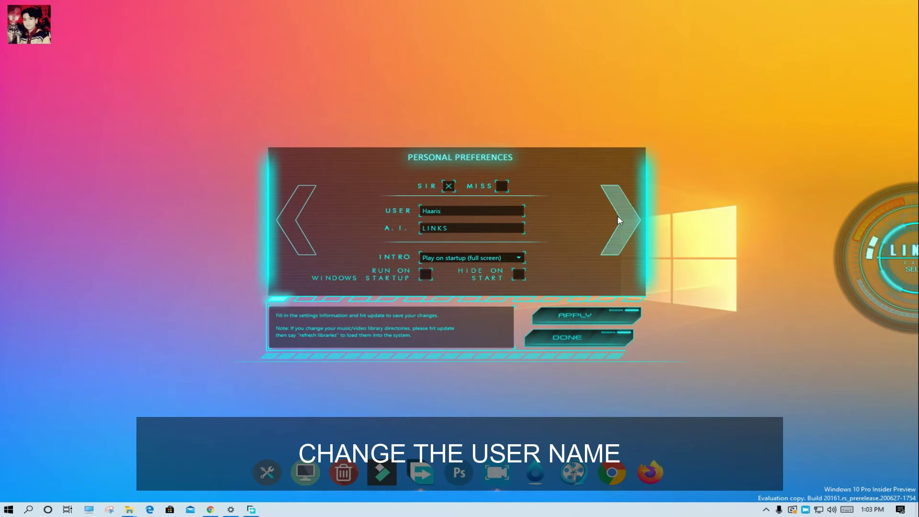
Step: Set Intro to 'Do not play on startup', tick Run on Windows startup, then go to Email Options
click(472, 258)
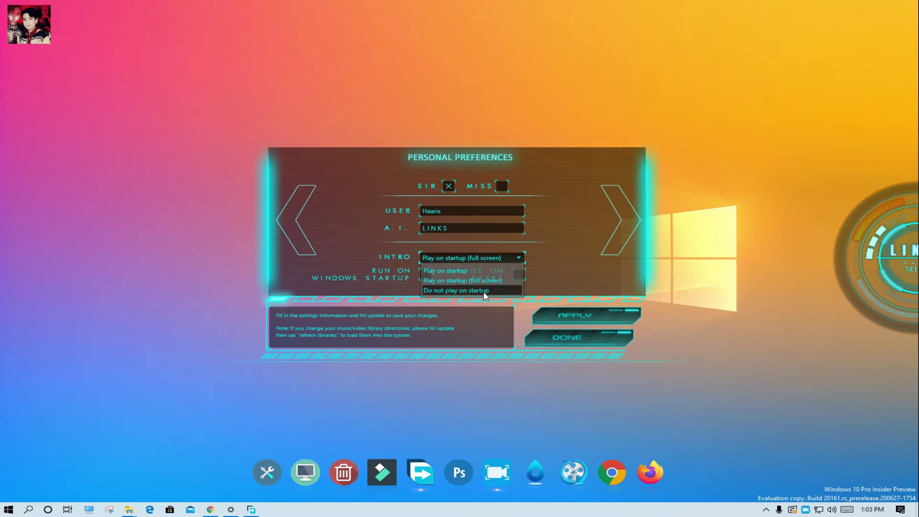
click(479, 291)
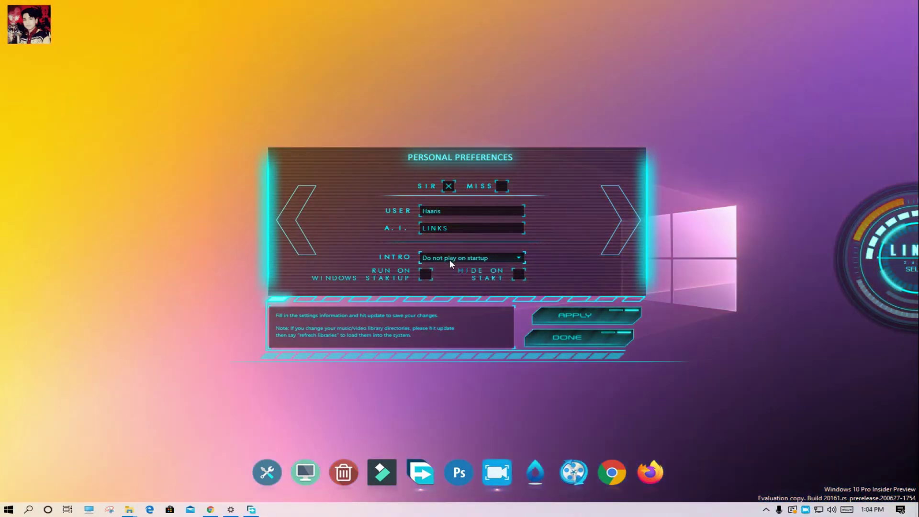
click(450, 259)
click(450, 293)
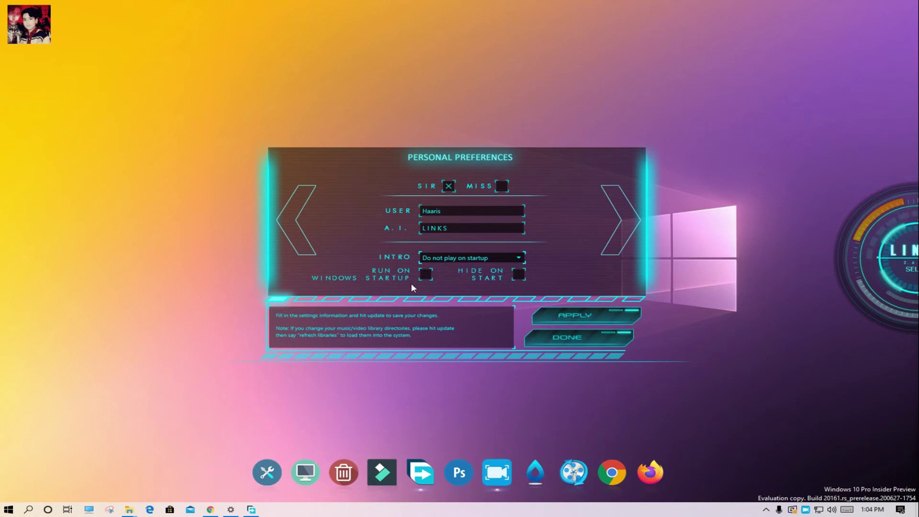
click(425, 274)
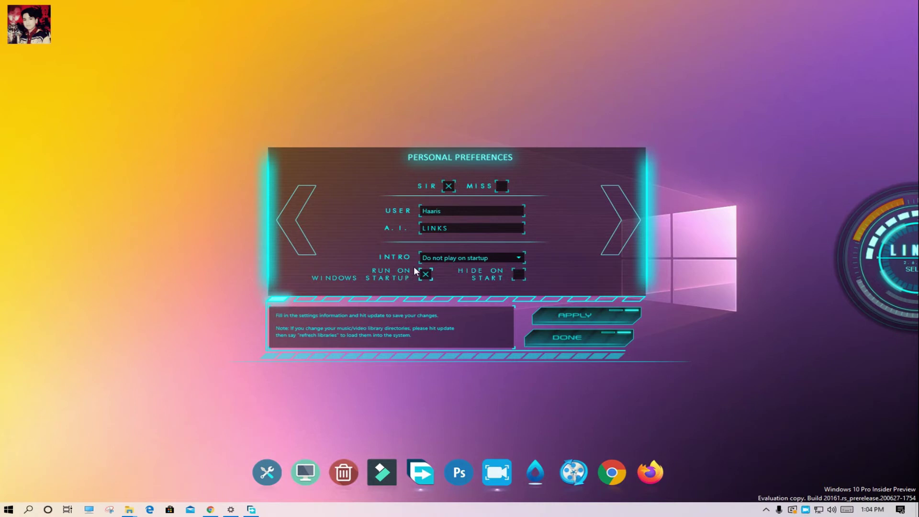
click(623, 224)
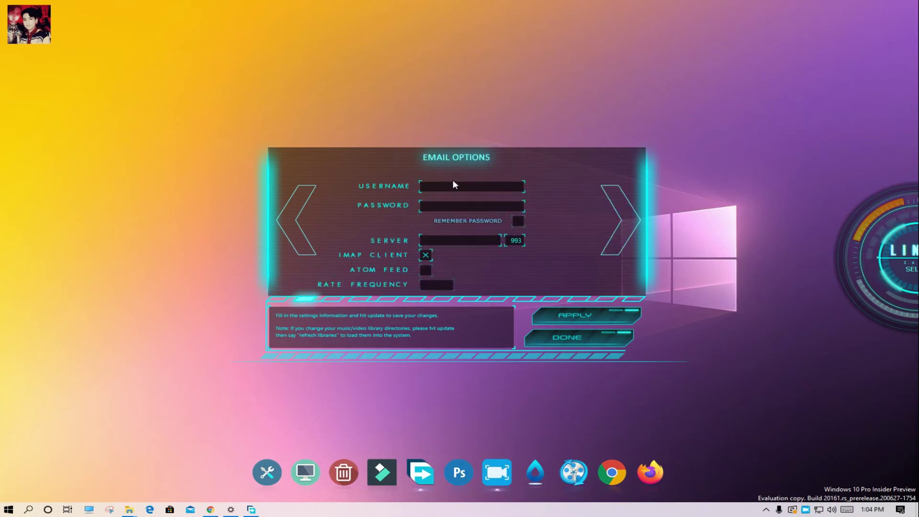
Step: Adjust the black background opacity slider in Skin Options
right_click(451, 188)
click(621, 216)
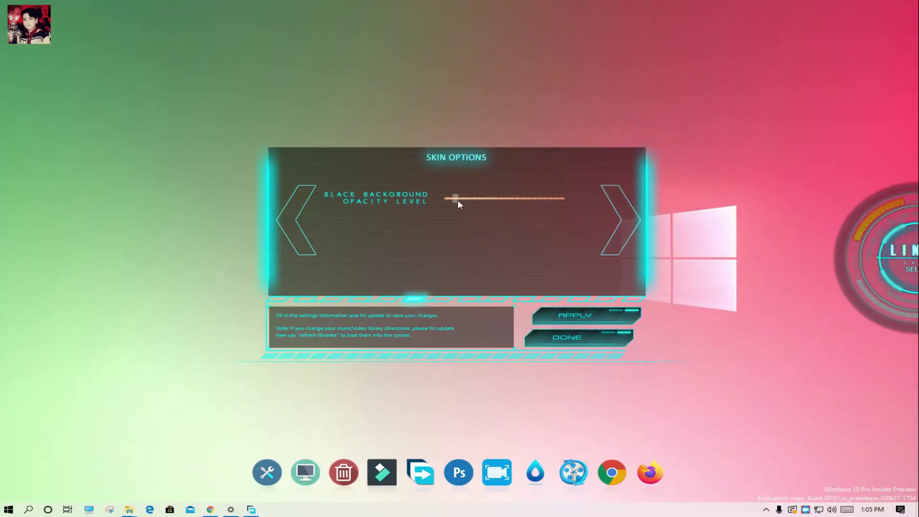
mouse_move(452, 201)
mouse_down()
mouse_move(533, 199)
mouse_move(467, 202)
mouse_up()
Step: Set the A.I. voice volume to maximum and the voice to Microsoft David Desktop
click(615, 225)
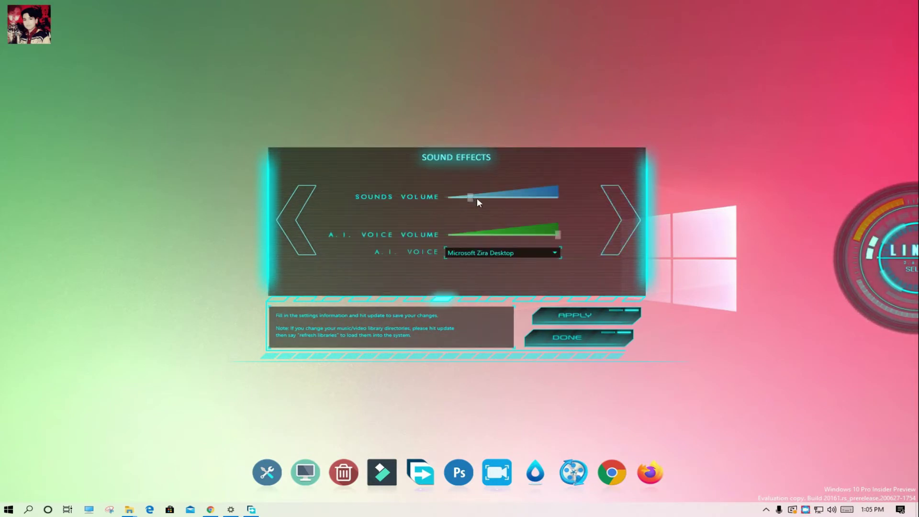
drag(531, 232, 596, 235)
click(510, 251)
click(503, 265)
click(554, 254)
click(553, 252)
Step: Page past News and Backup settings, close settings with DONE, and open the Command System
click(619, 211)
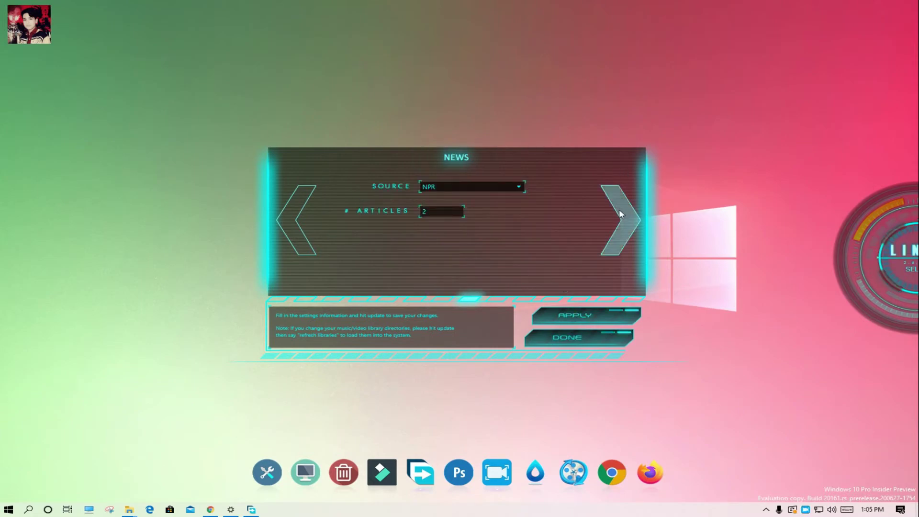
click(623, 214)
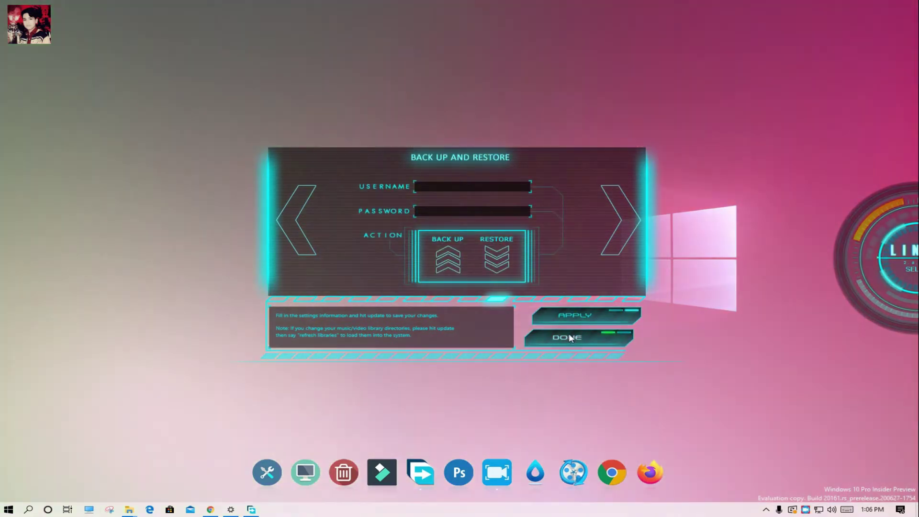
click(571, 336)
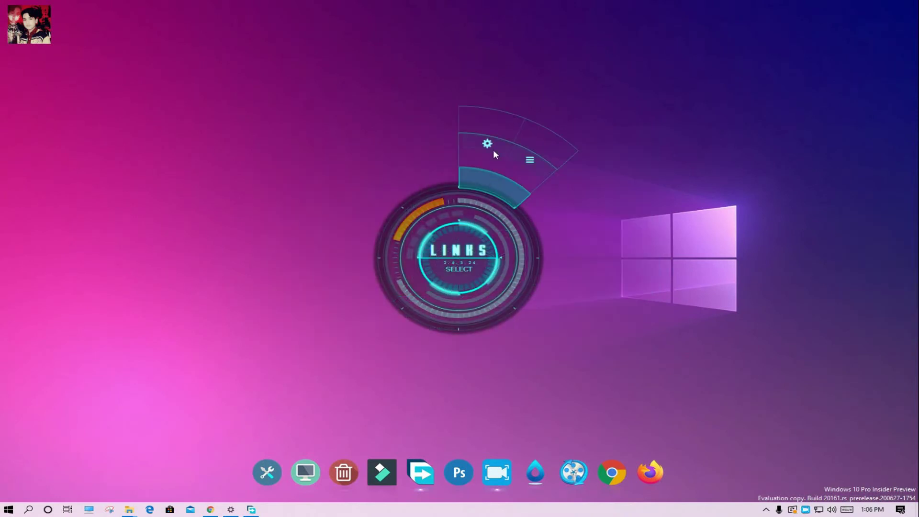
click(545, 156)
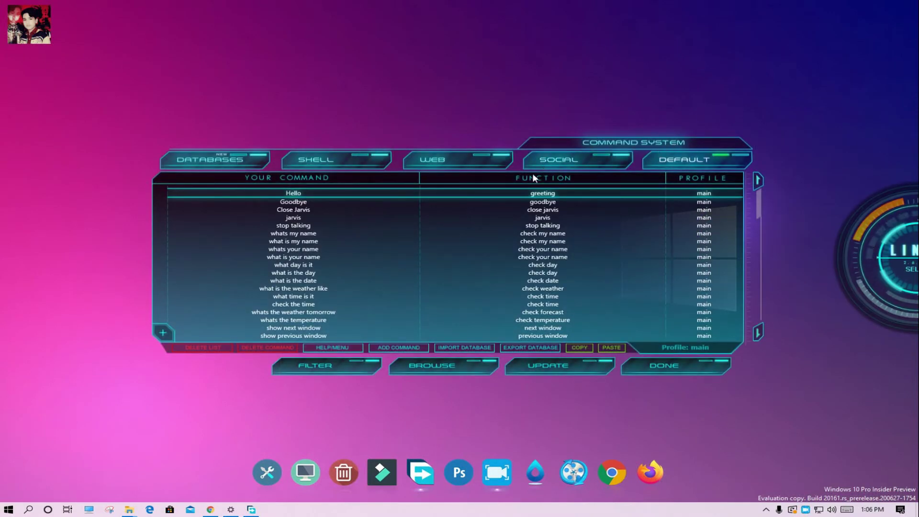
Step: Browse the Social and Web command lists and select 'open bing' to launch Bing
click(562, 157)
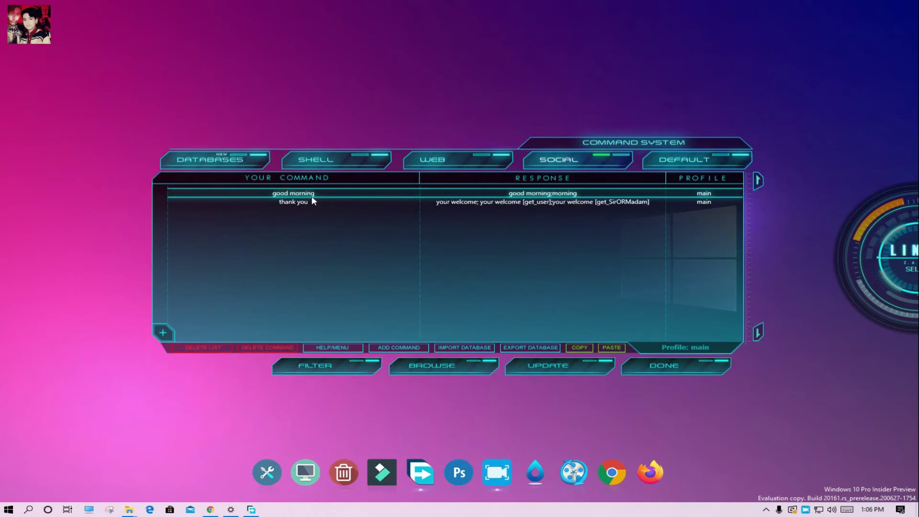
click(425, 161)
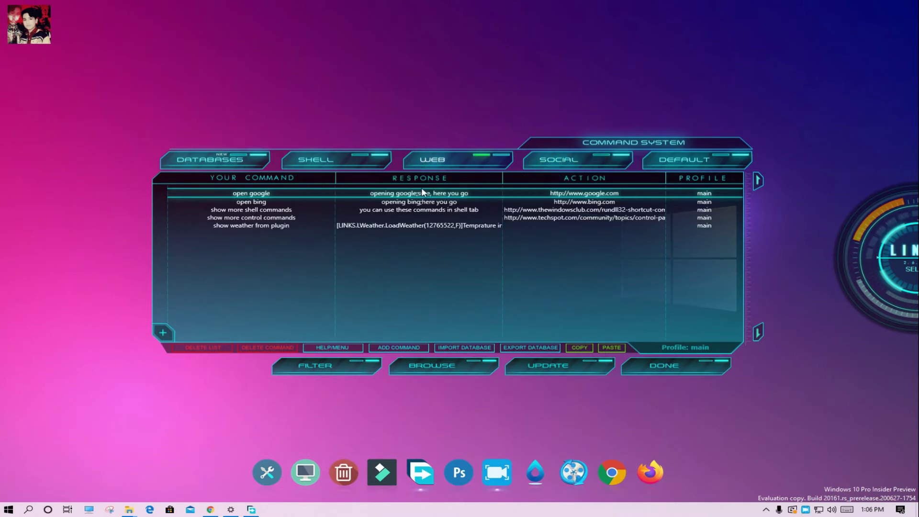
click(360, 202)
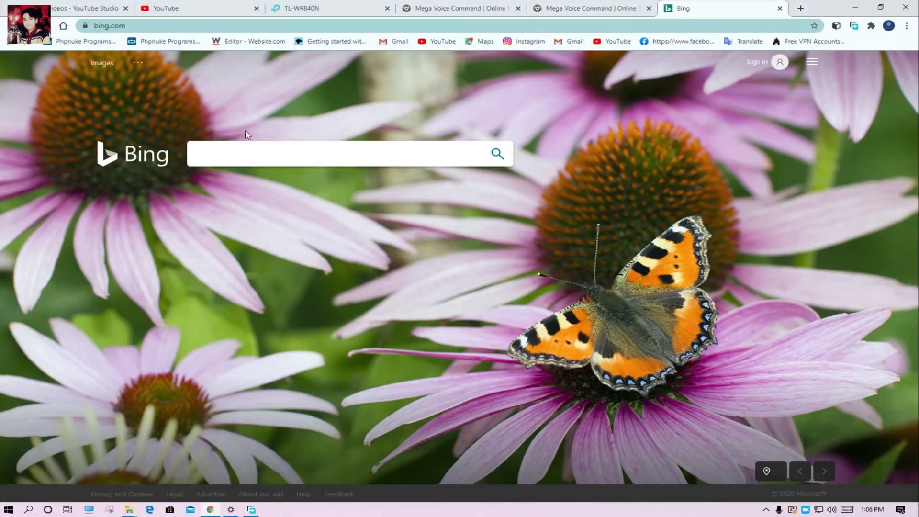
Step: Minimize the Chrome Bing window and close File Explorer to return to the Shell command list
click(856, 9)
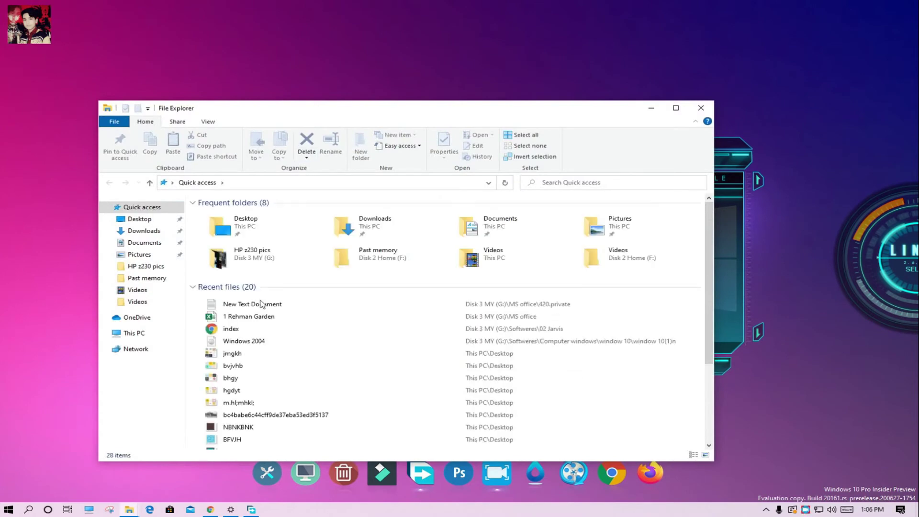
click(702, 109)
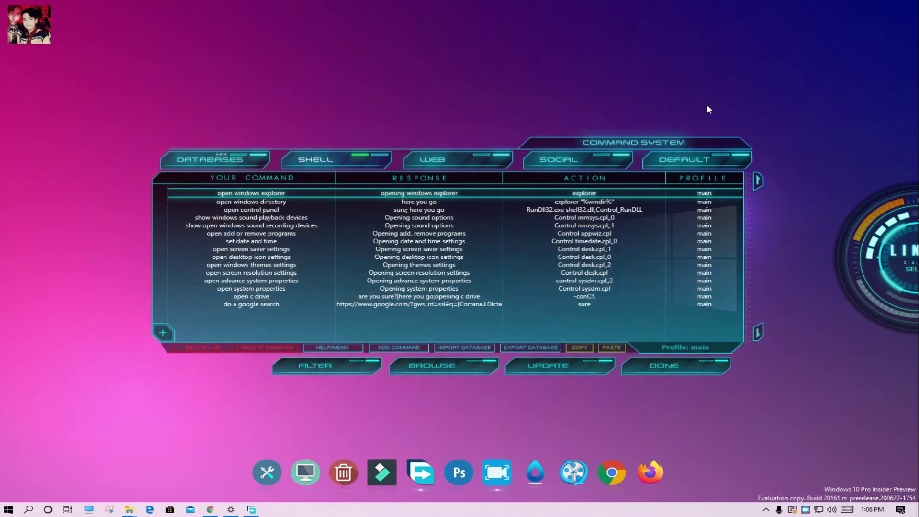
click(712, 158)
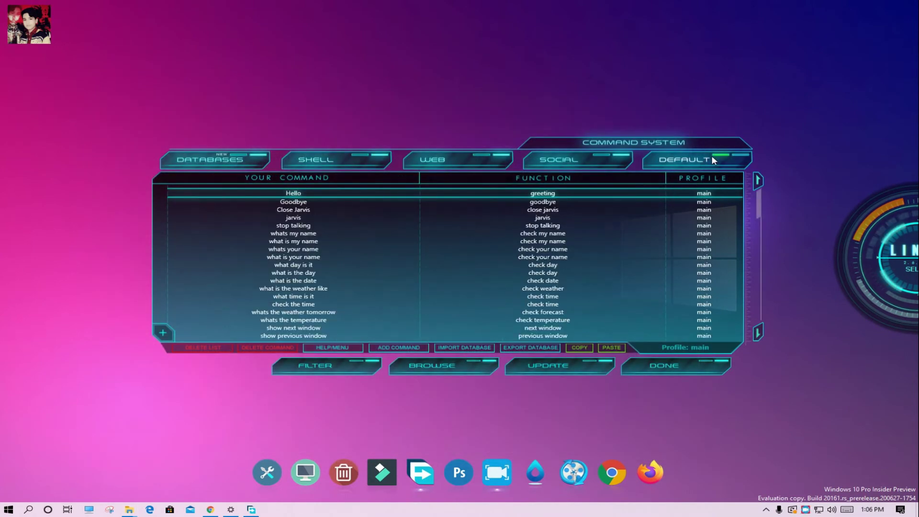
click(262, 192)
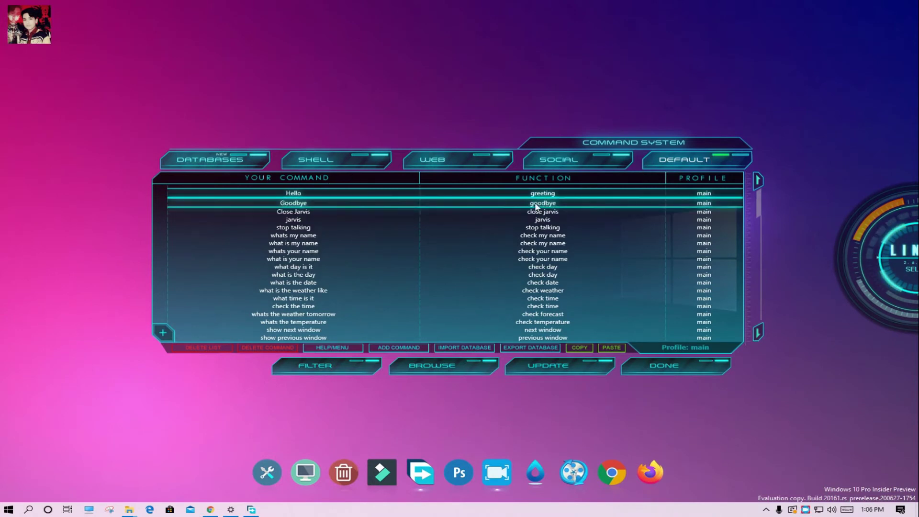
click(316, 208)
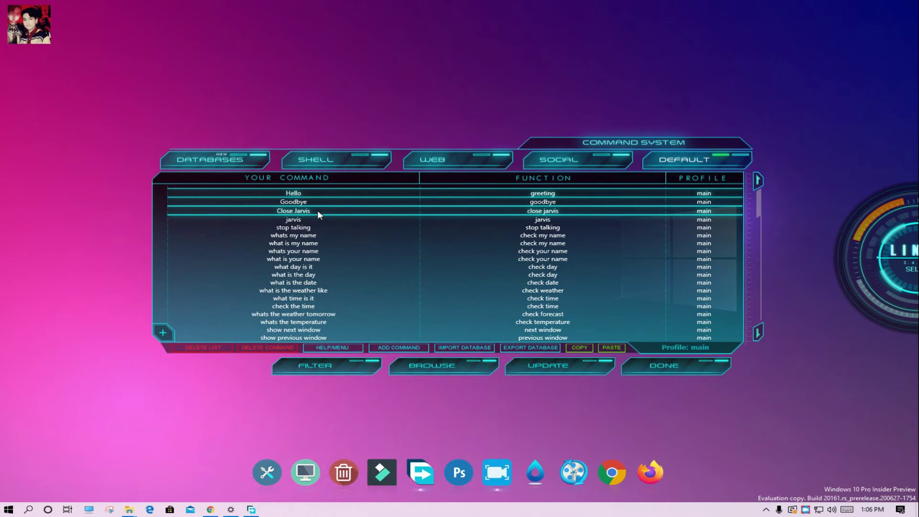
click(314, 218)
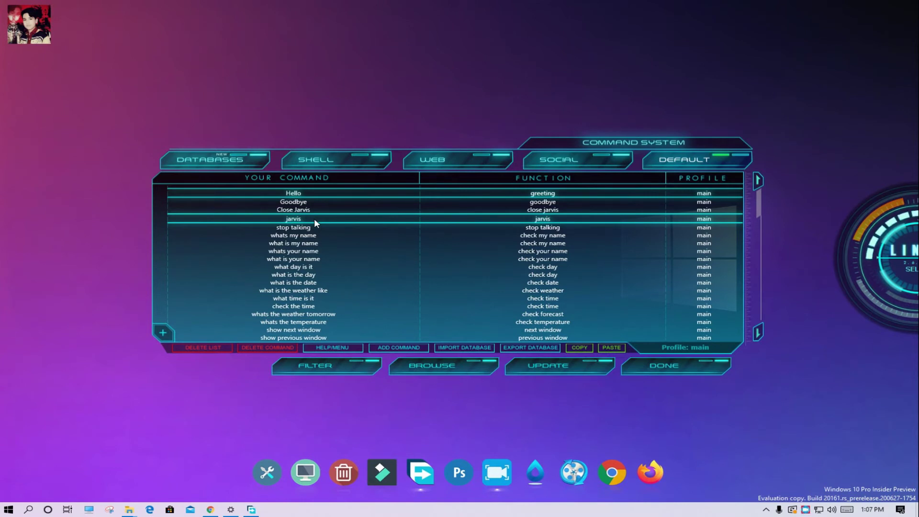
click(316, 228)
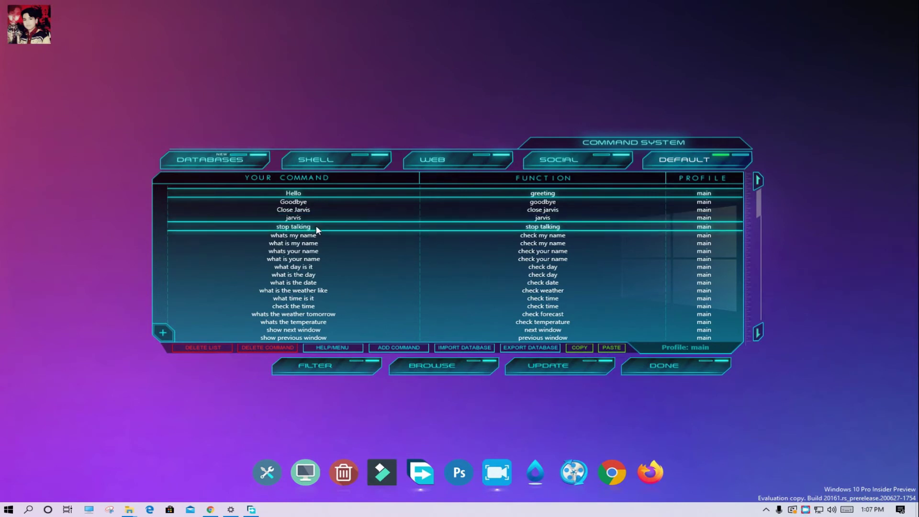
click(314, 219)
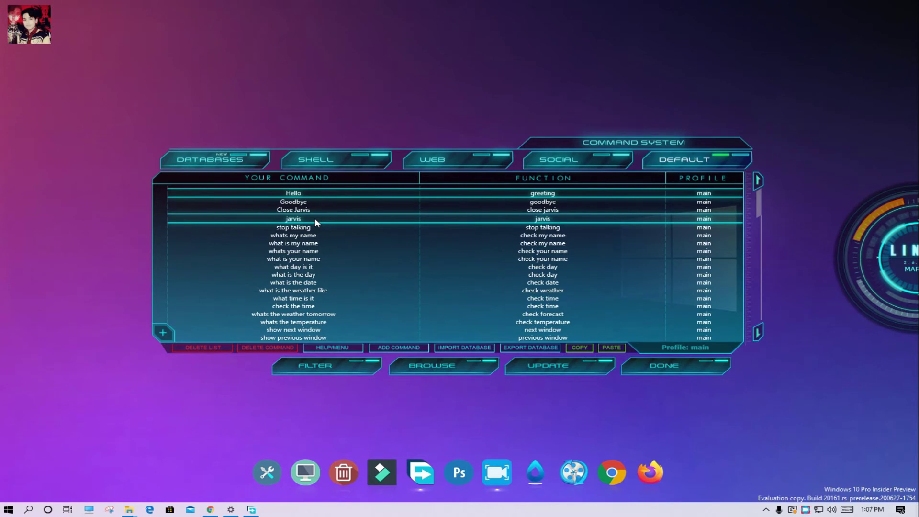
click(313, 243)
click(312, 235)
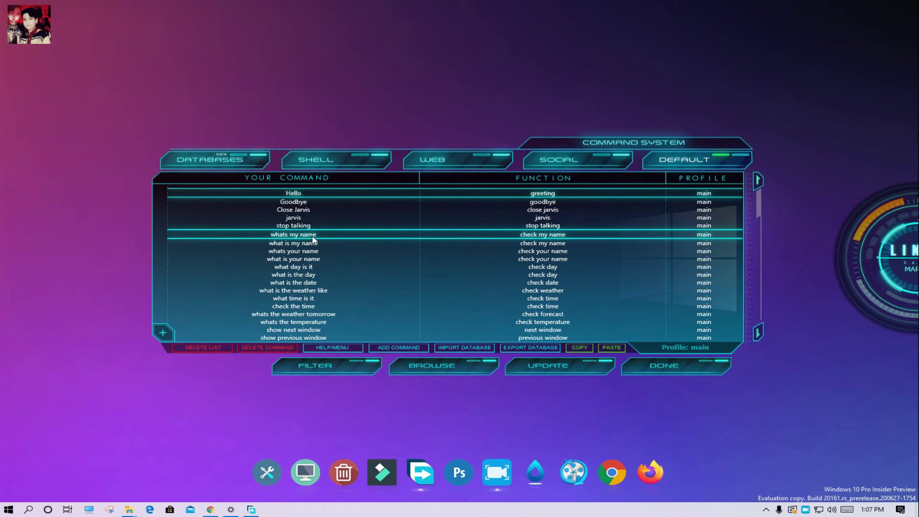
click(314, 242)
click(314, 251)
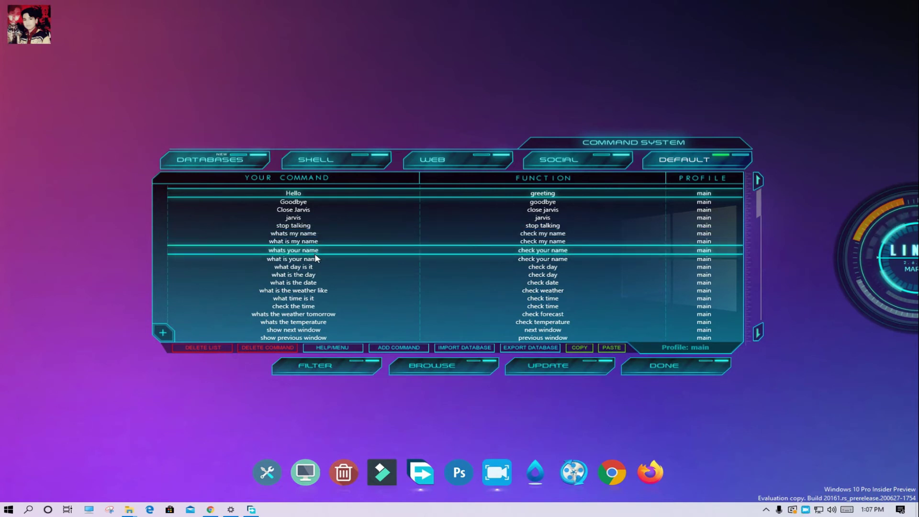
click(318, 267)
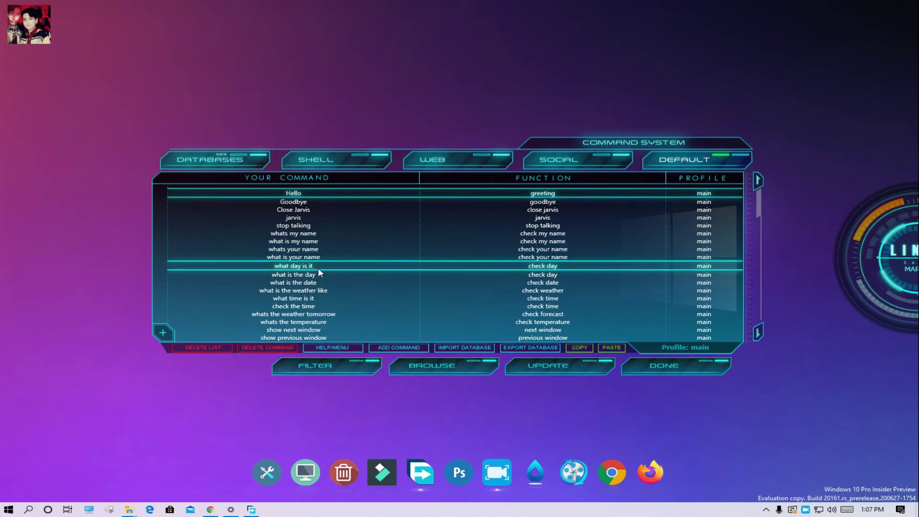
click(318, 273)
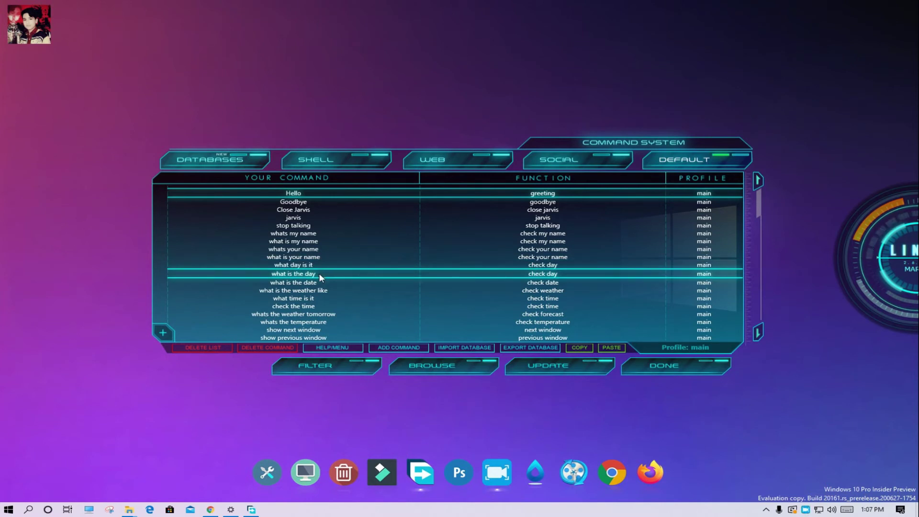
click(320, 282)
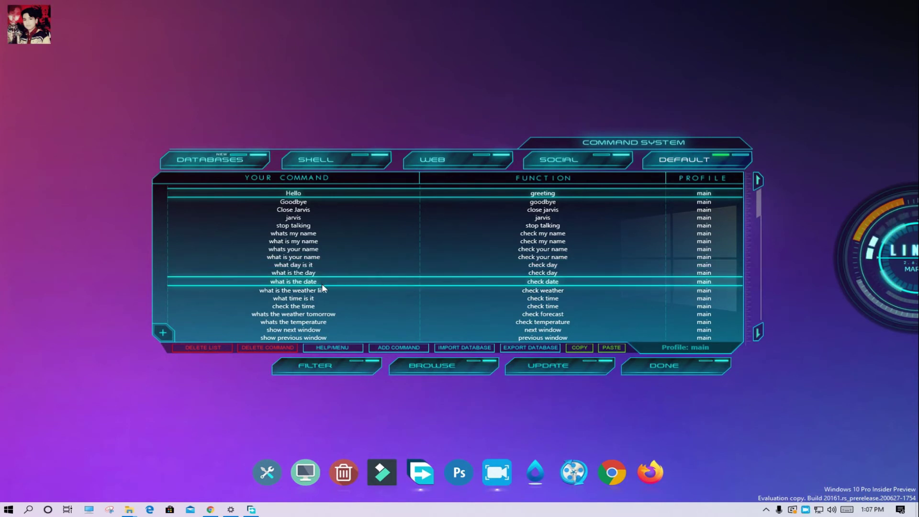
click(319, 292)
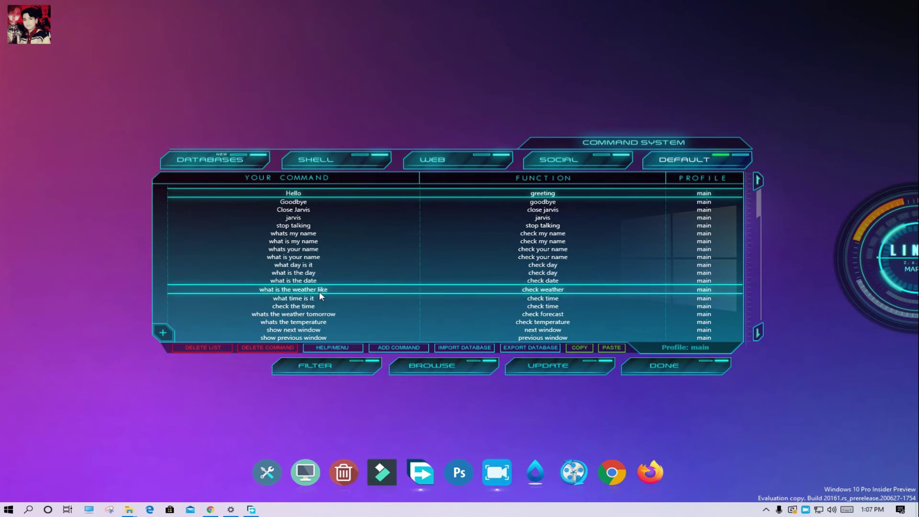
click(322, 297)
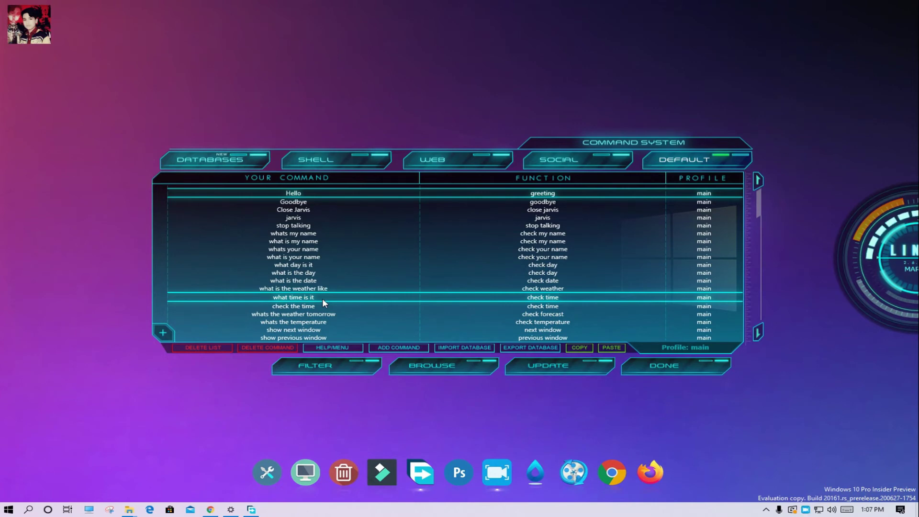
click(322, 289)
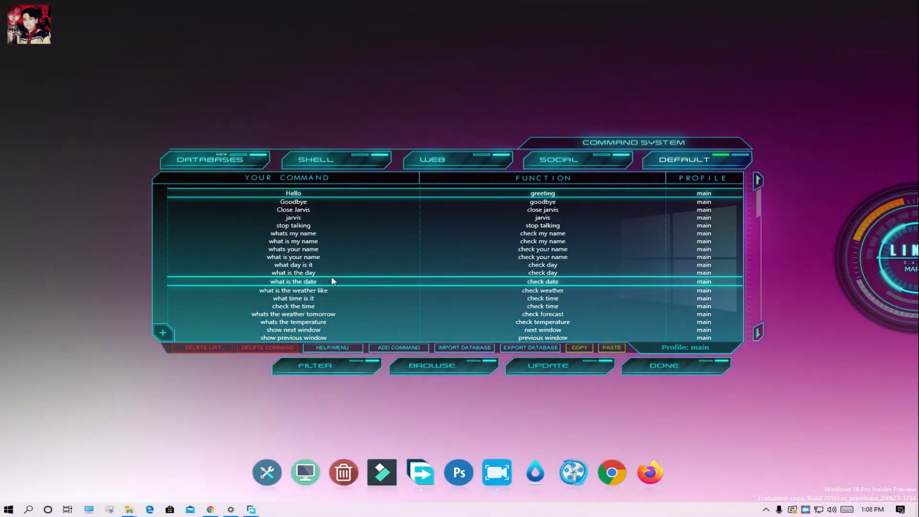
Step: Step through the Web and Shell command lists, hide the browser that opened, then show the Social commands
click(556, 251)
click(442, 159)
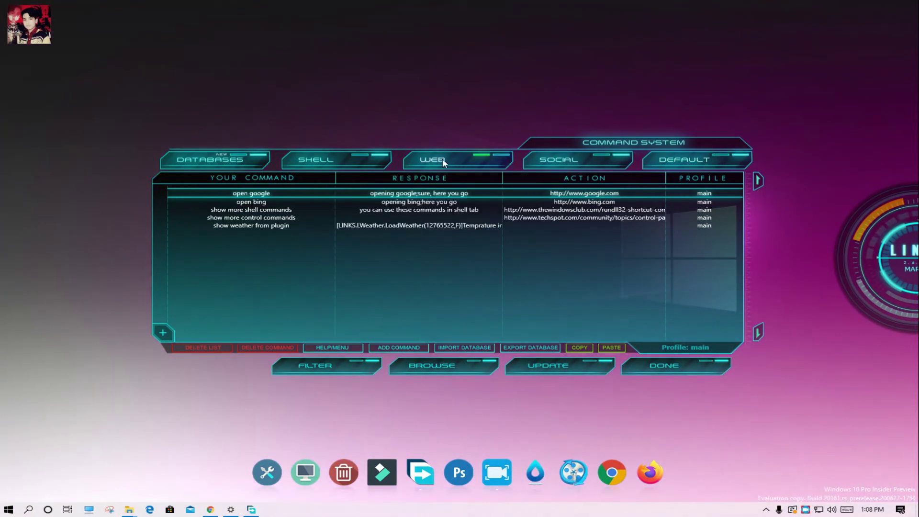
click(325, 158)
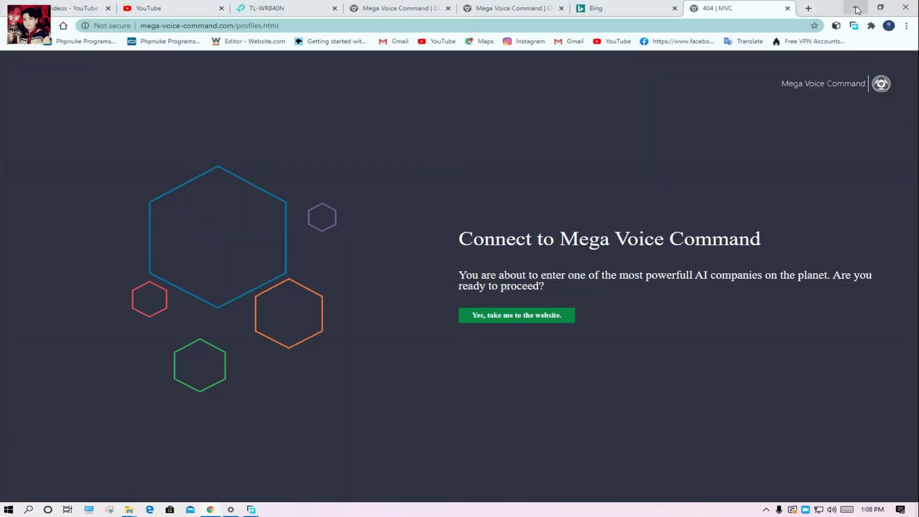
click(856, 9)
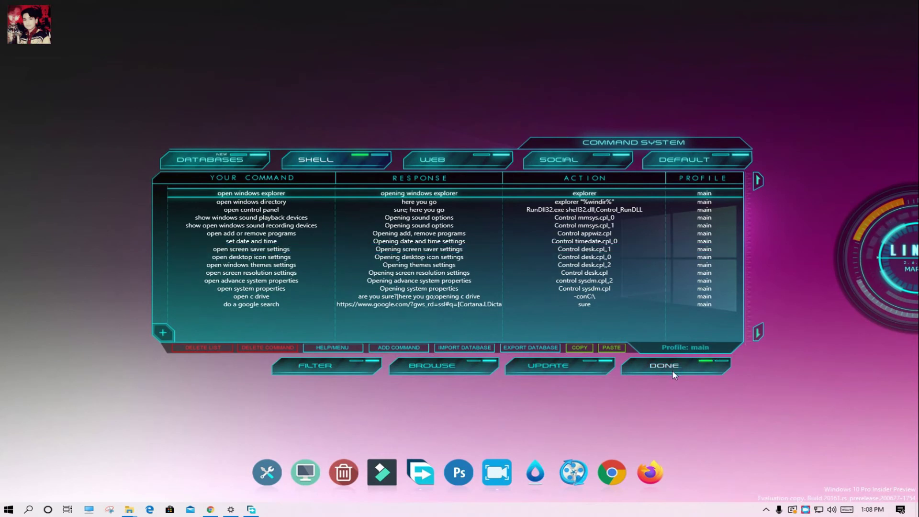
click(554, 157)
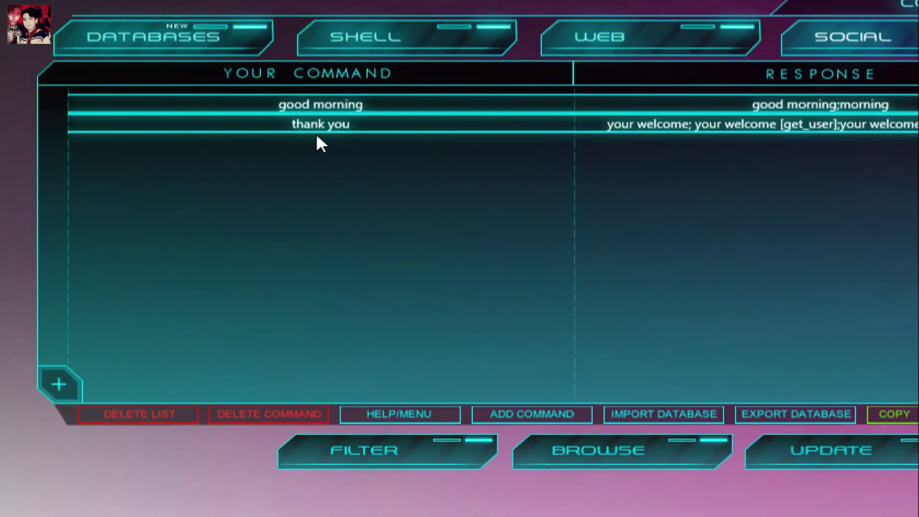
Step: Fill a new Social row with command 'how are you', response 'i am fine sir' and profile 'main'
click(333, 140)
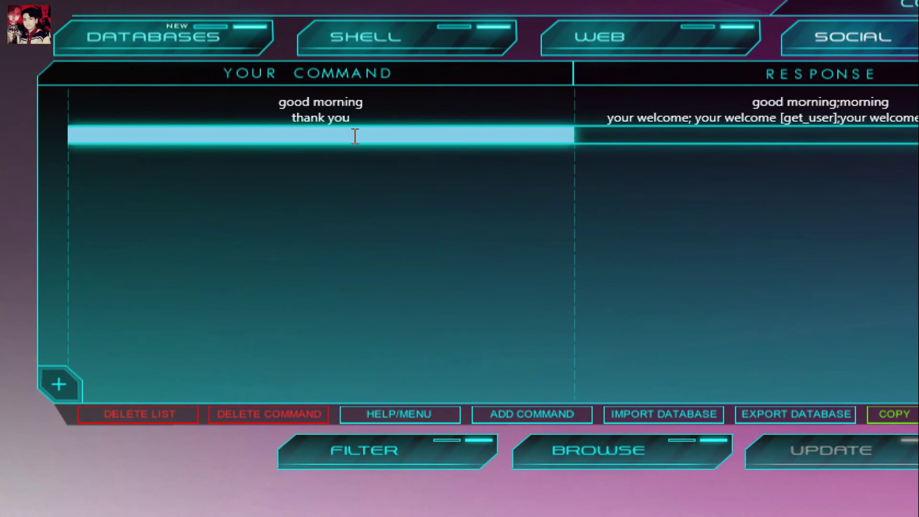
text(how are you)
click(778, 136)
text(i a)
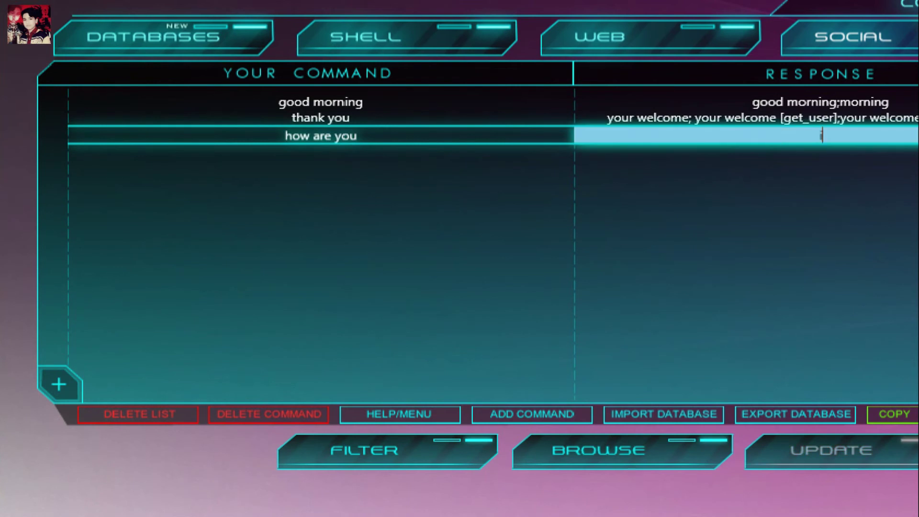
text(m finew)
key(BackSpace)
text(sir)
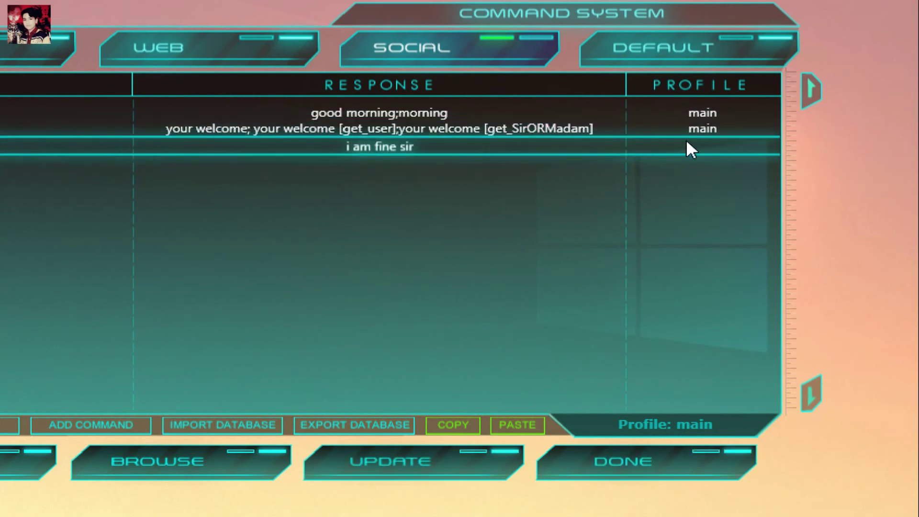
click(828, 138)
text(ma)
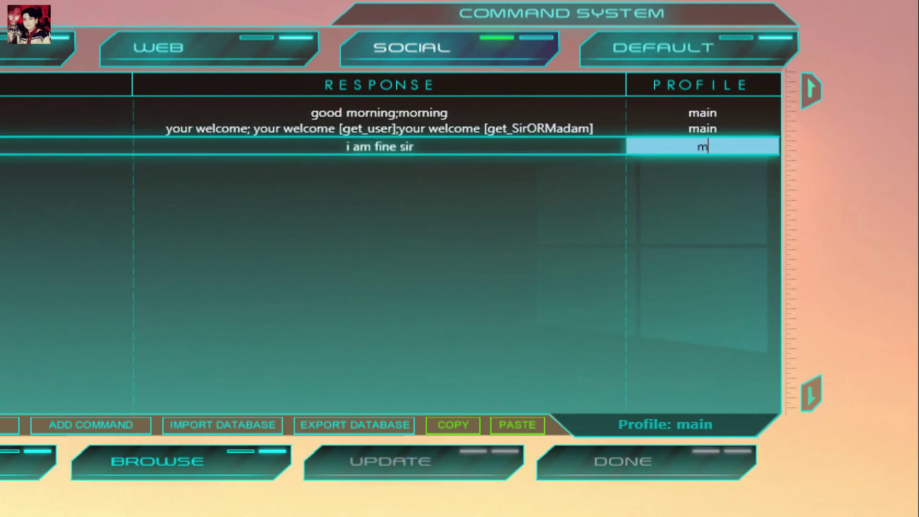
text(in)
key(Return)
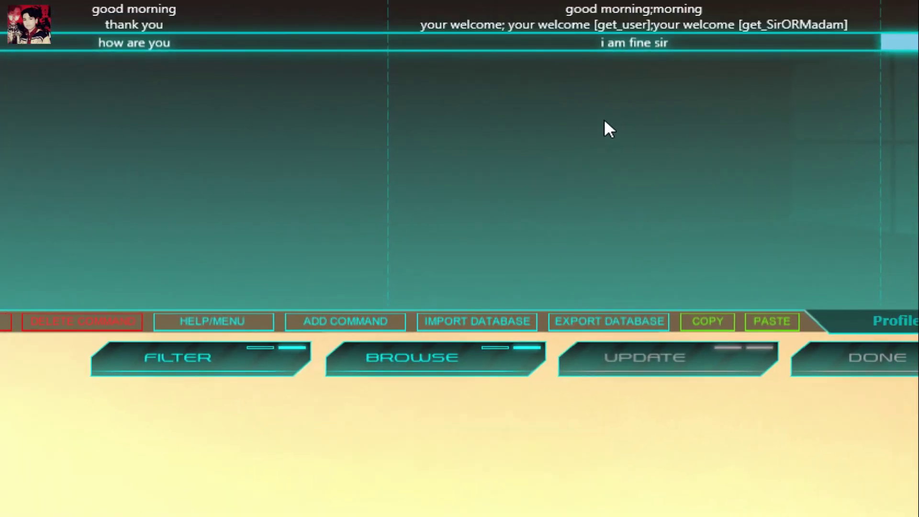
Step: Commit and save the 'how are you' command, then close the Command System with DONE
click(556, 154)
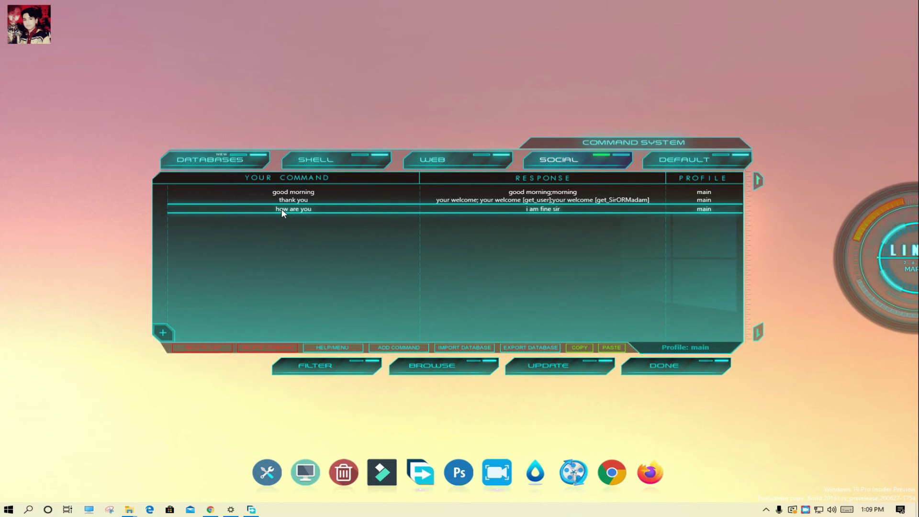
key(Tab)
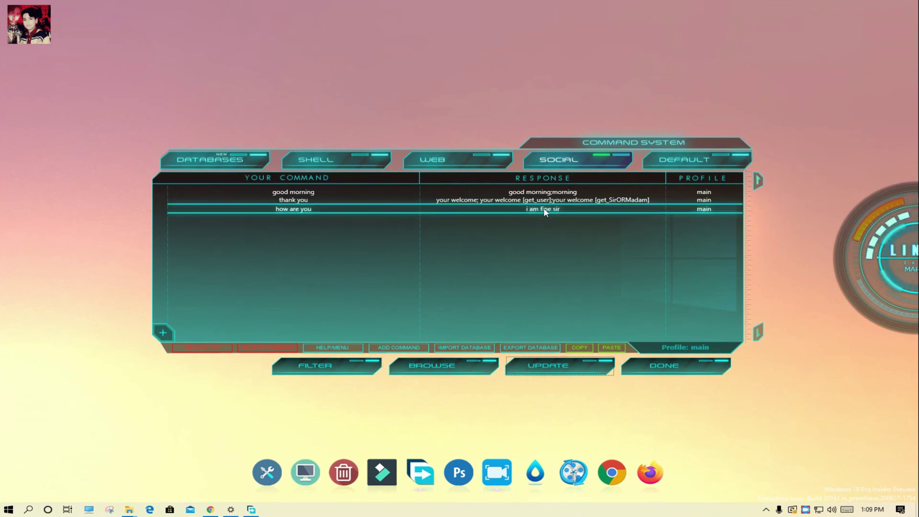
click(709, 373)
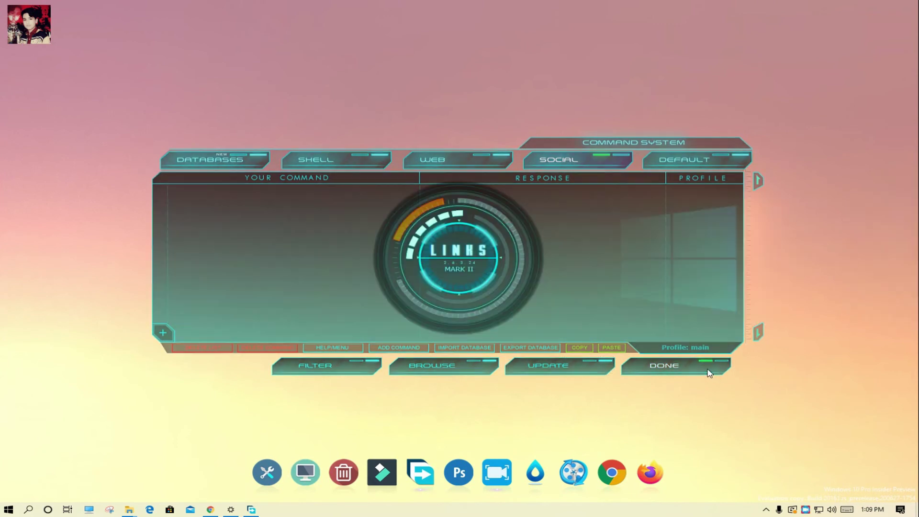